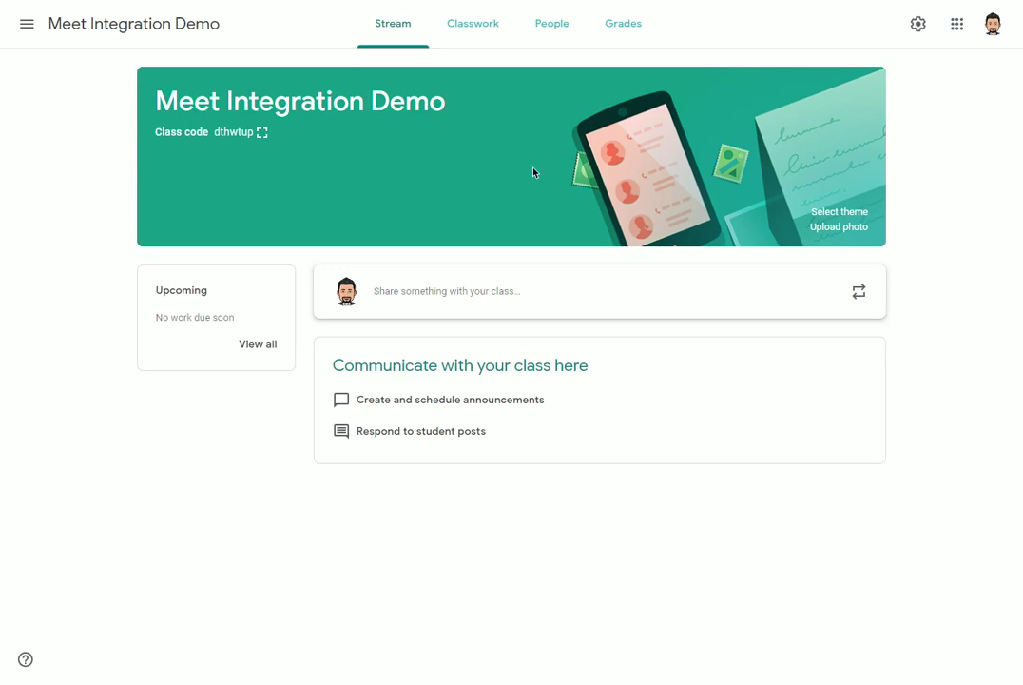
Generate a Meet link for Meet Integration Demo in class settings, make it visible to students, and save.
left_click(918, 28)
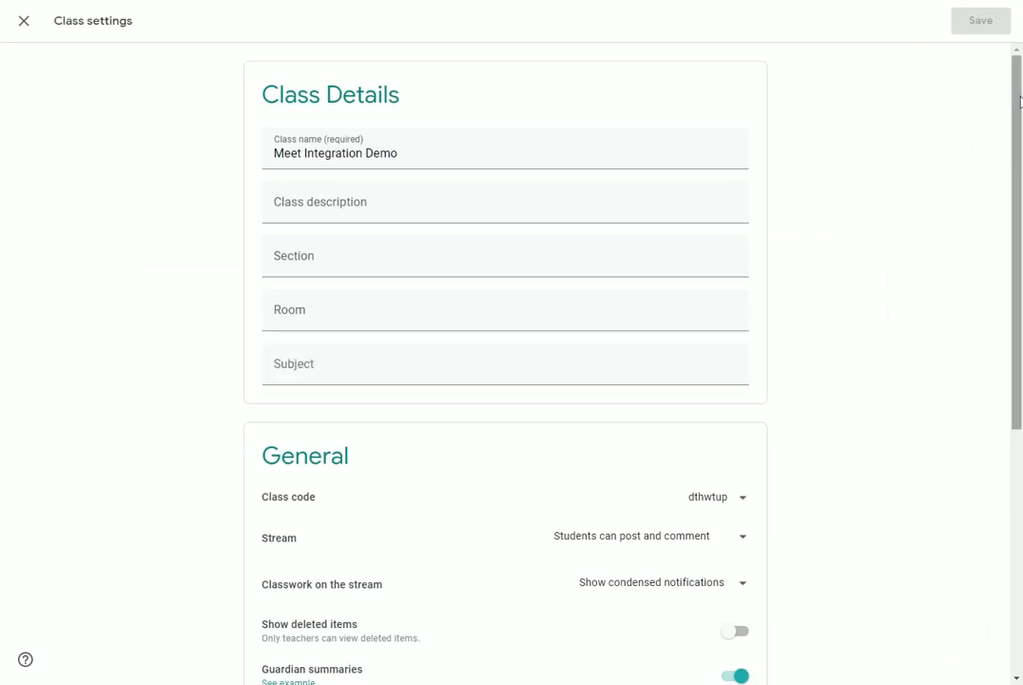
left_click_drag(1012, 96, 1000, 270)
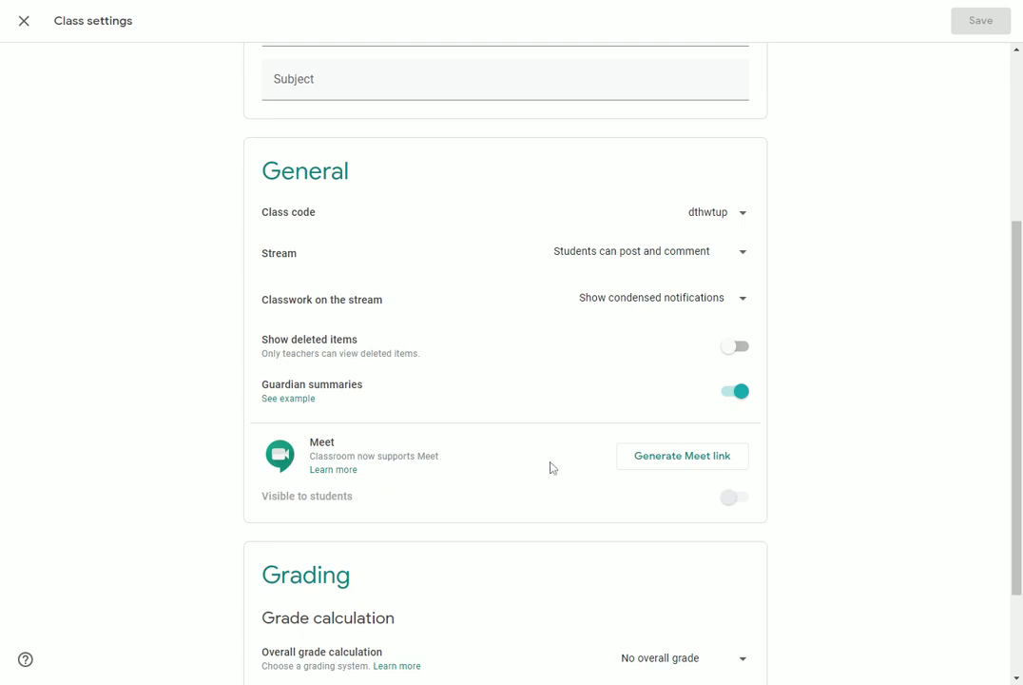
left_click(681, 465)
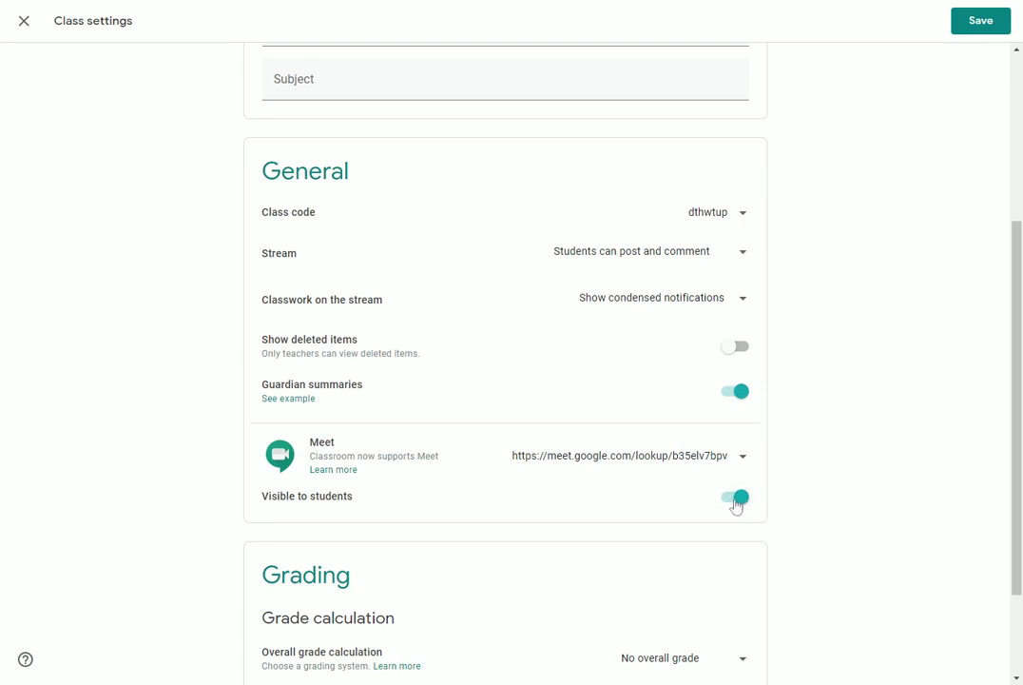
left_click(984, 29)
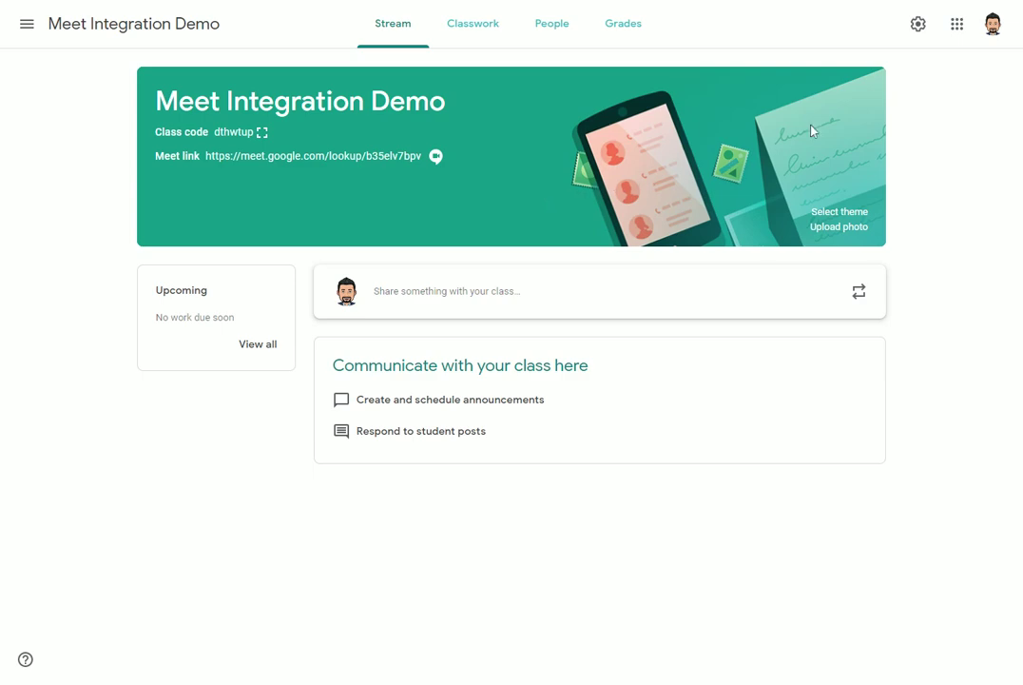
Switch off 'Visible to students' for the class Meet link and save the settings.
left_click(918, 27)
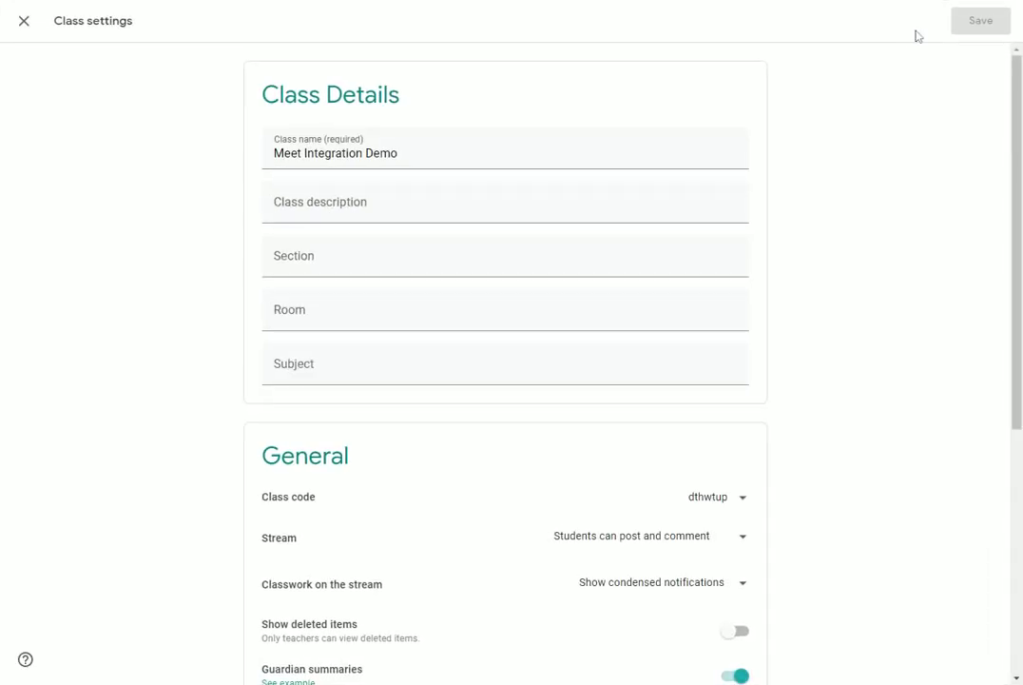
scroll(786, 251, "down", 4)
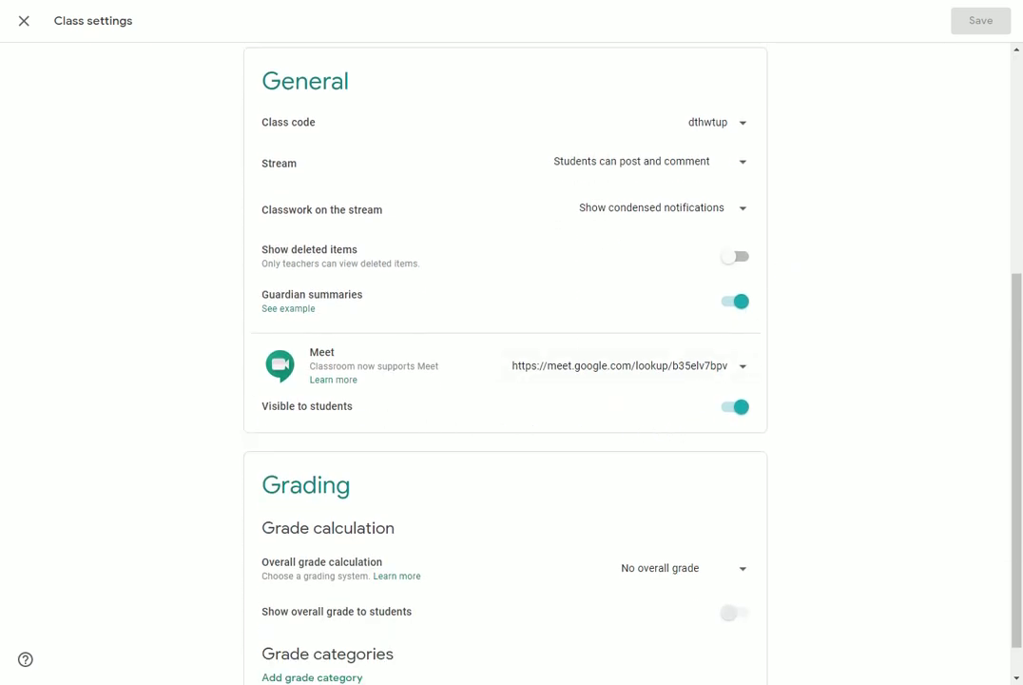
left_click(738, 410)
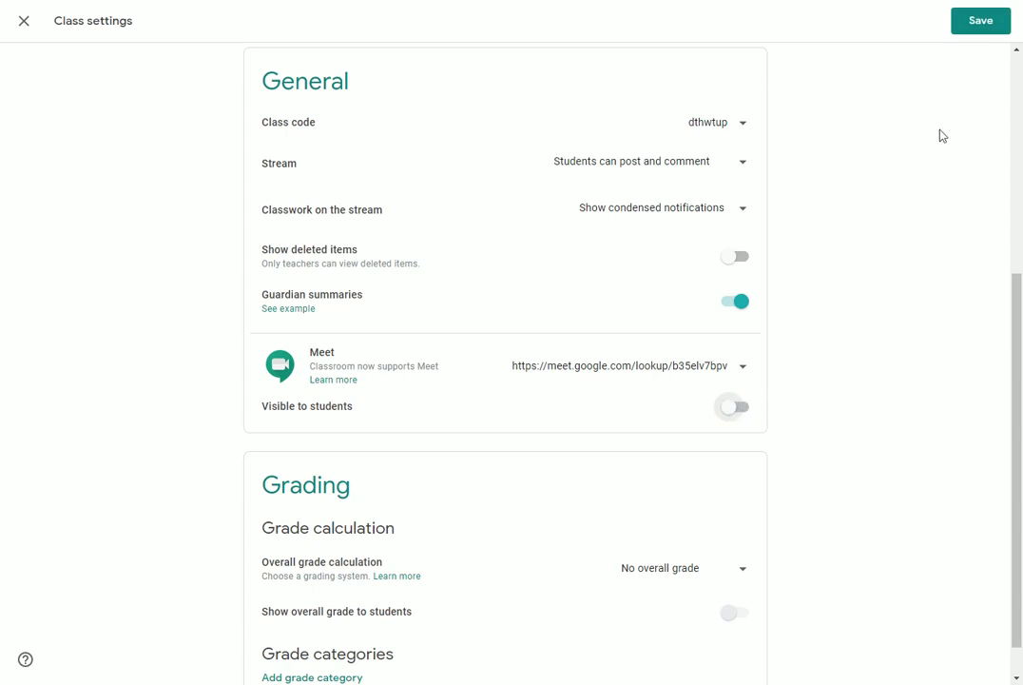
left_click(981, 28)
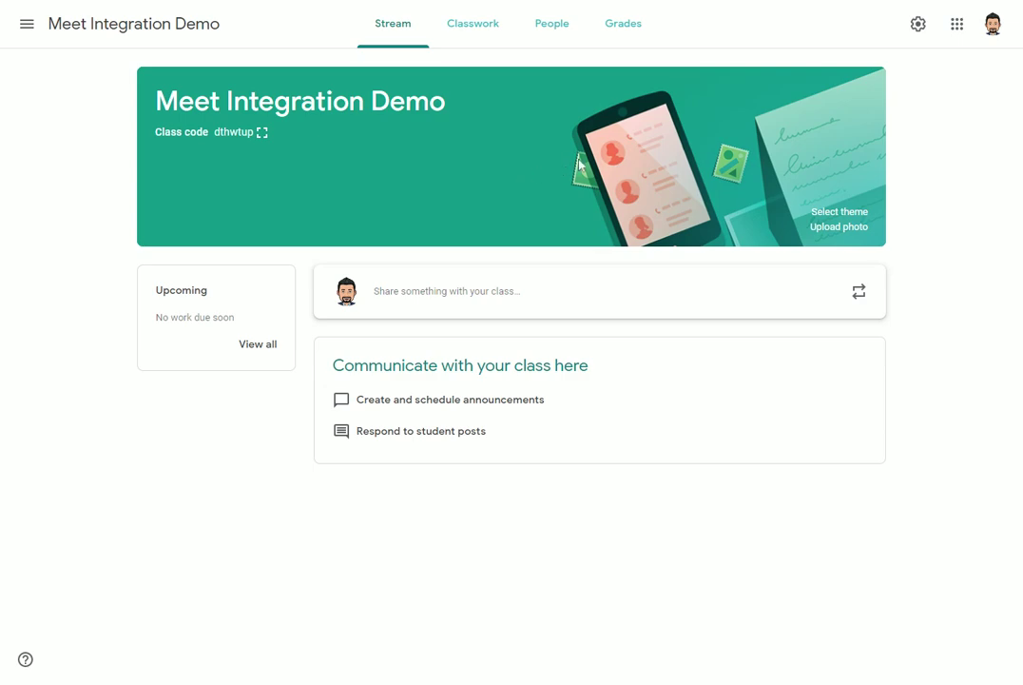
Toggle the Meet link's student visibility on and back off in class settings.
left_click(917, 28)
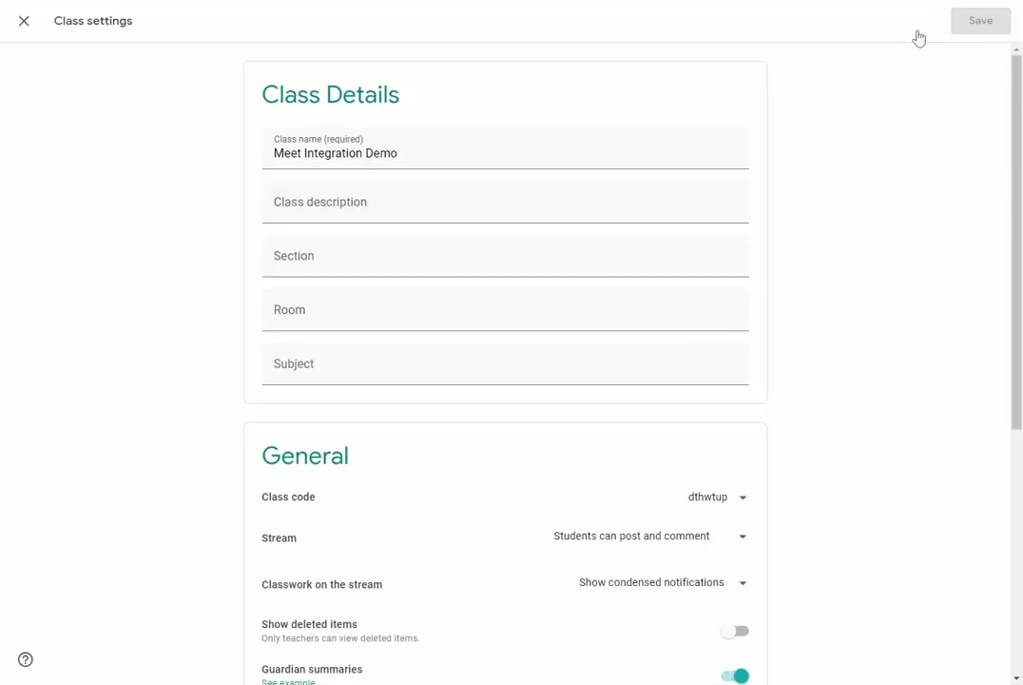
scroll(759, 247, "down", 3)
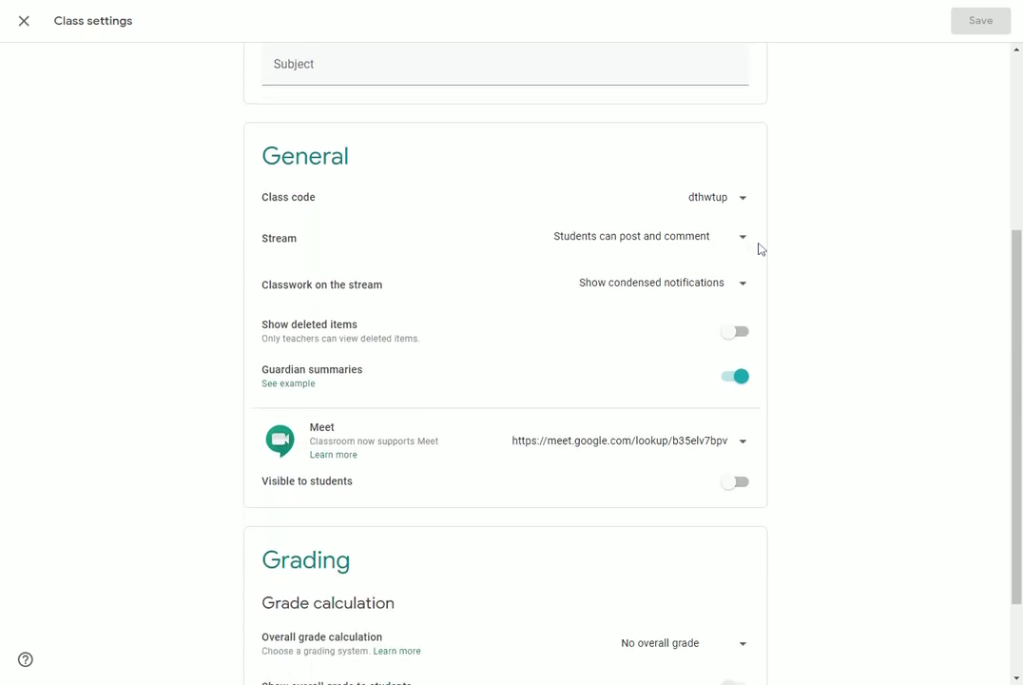
left_click(729, 488)
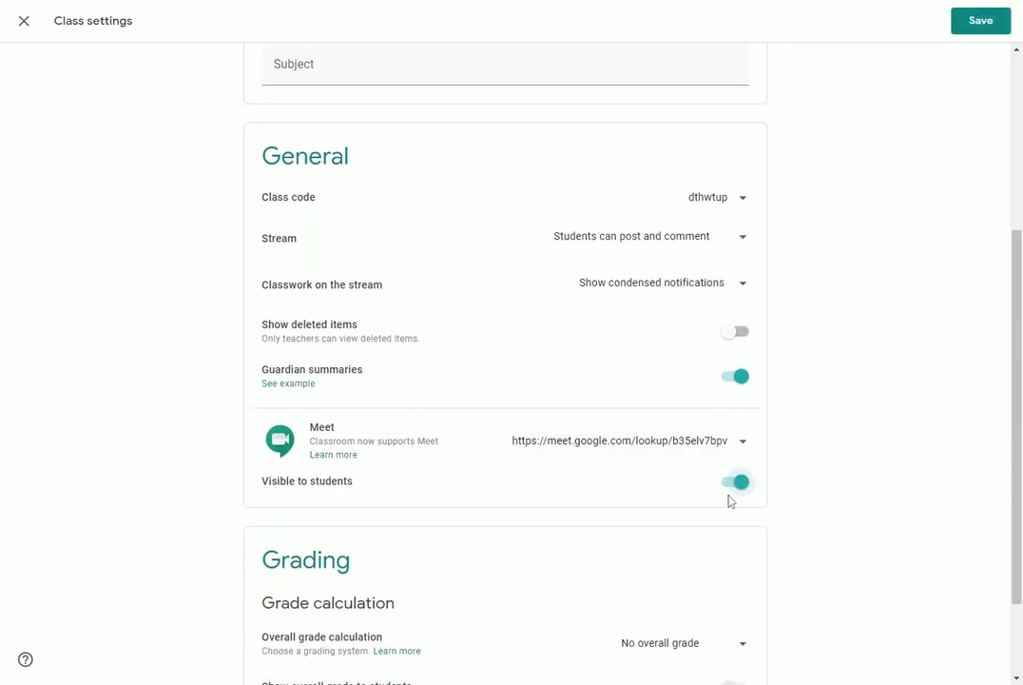
left_click(738, 488)
Copy the class Meet link, save the settings, and go to the Classwork page.
left_click(742, 443)
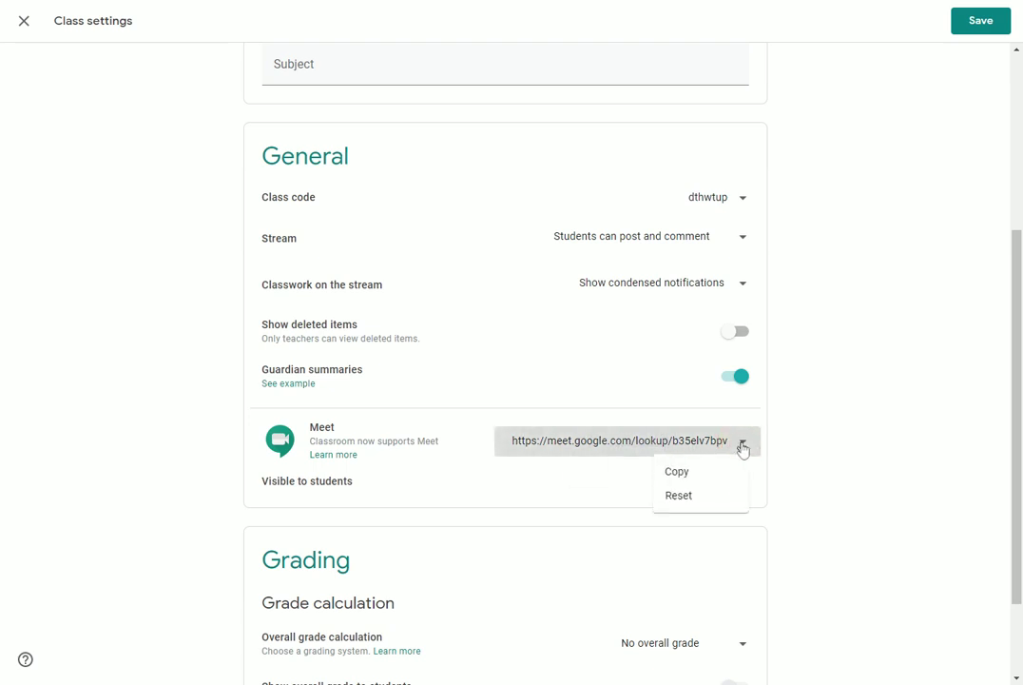
left_click(692, 475)
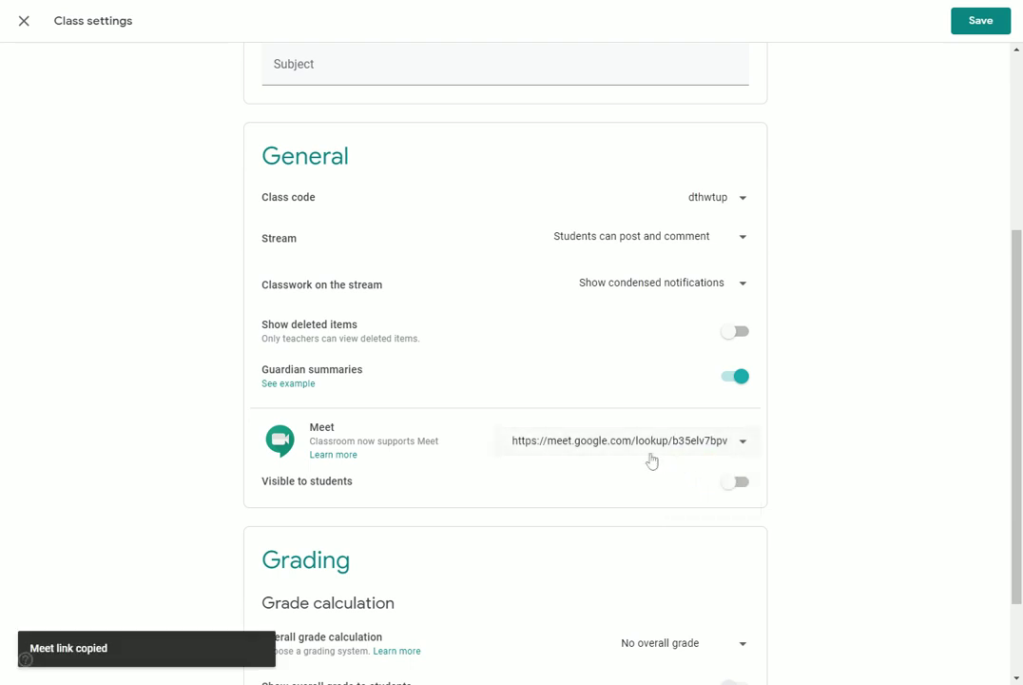
left_click(980, 31)
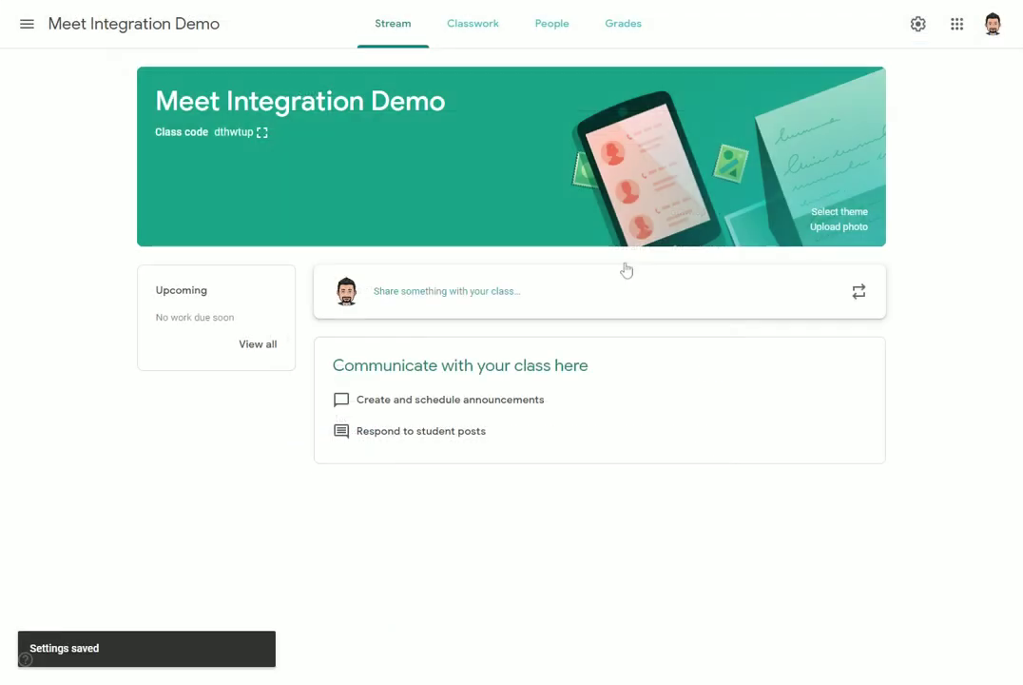
left_click(474, 29)
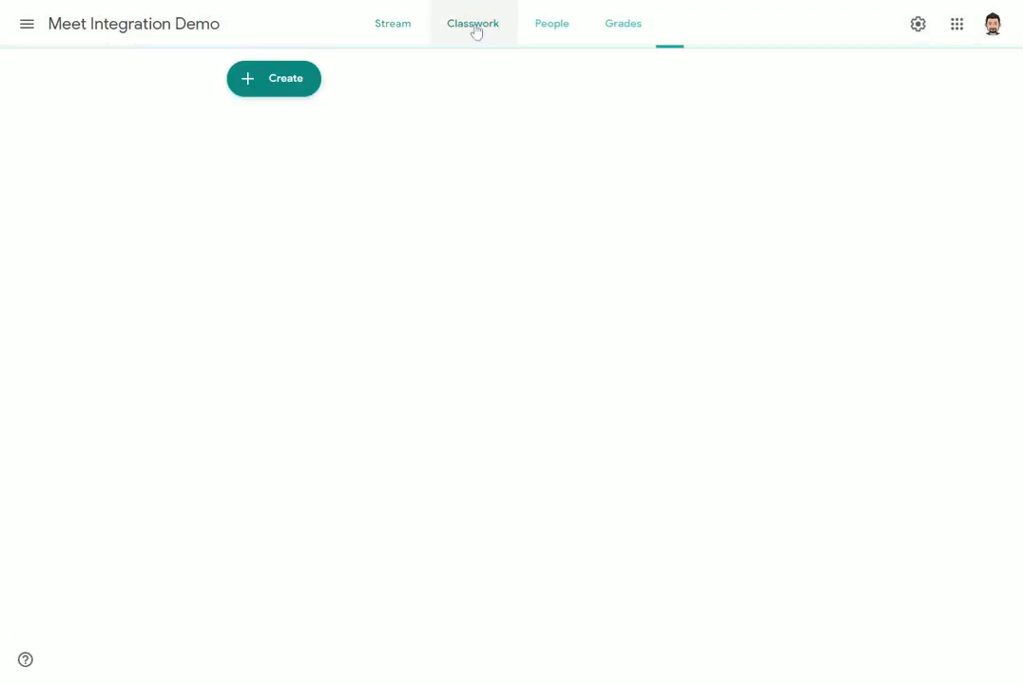
Attach the pasted Meet link as 'Class video meeting' to a new assignment, then close it unassigned.
left_click(298, 83)
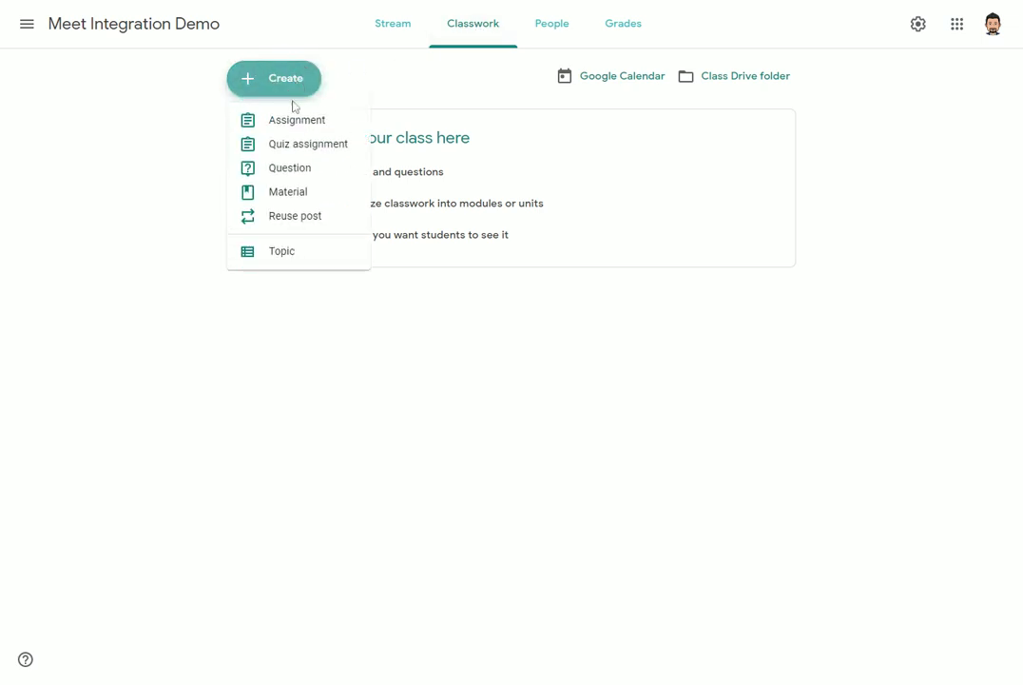
left_click(290, 118)
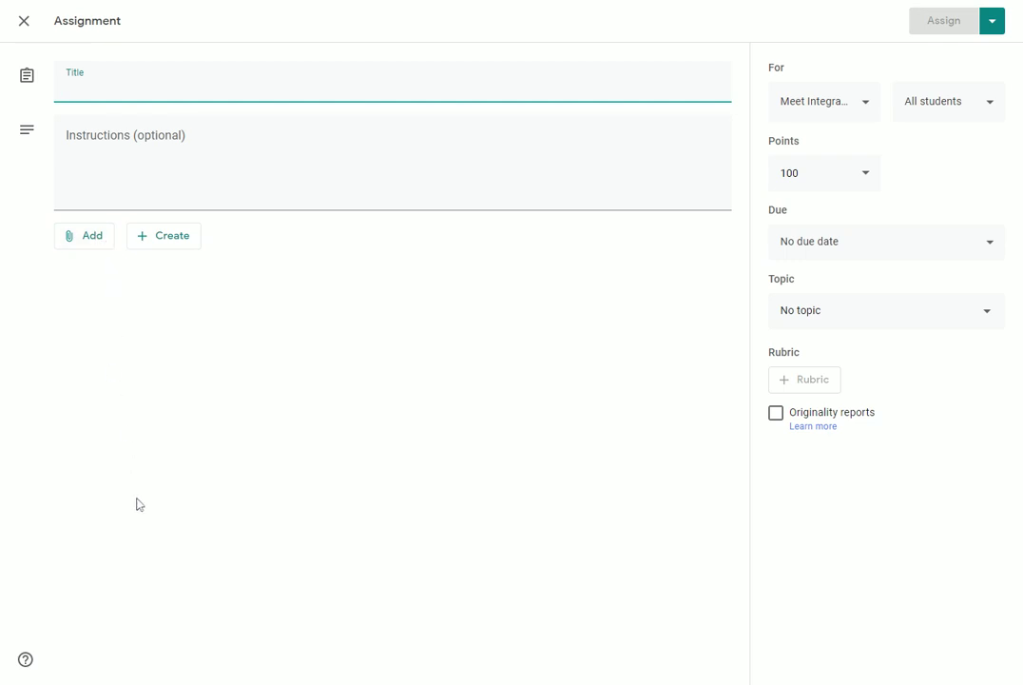
left_click(84, 245)
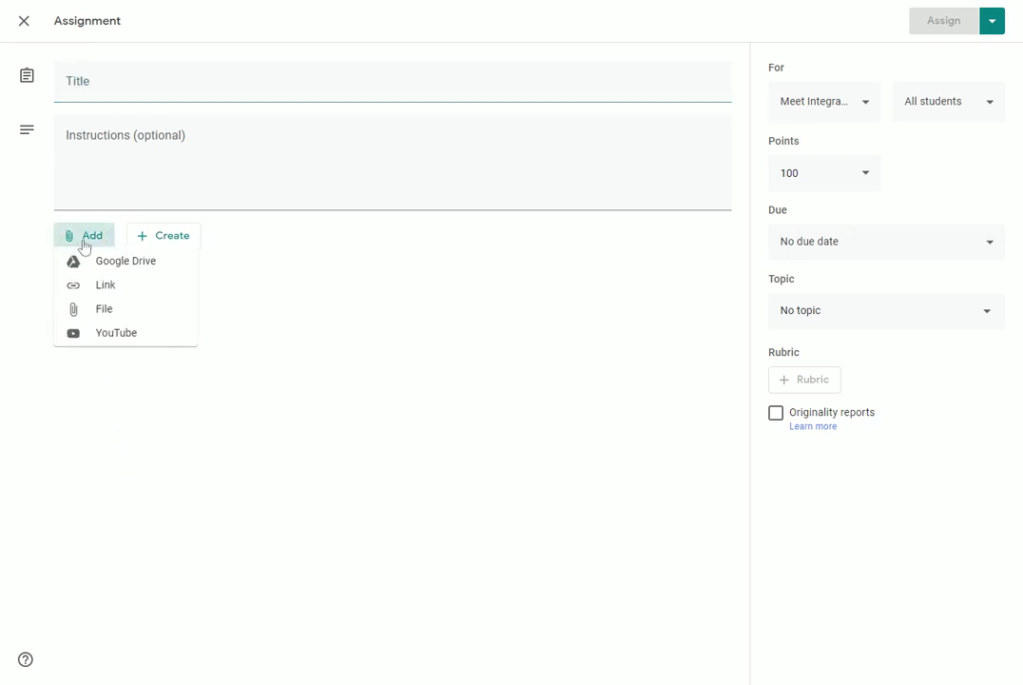
left_click(99, 291)
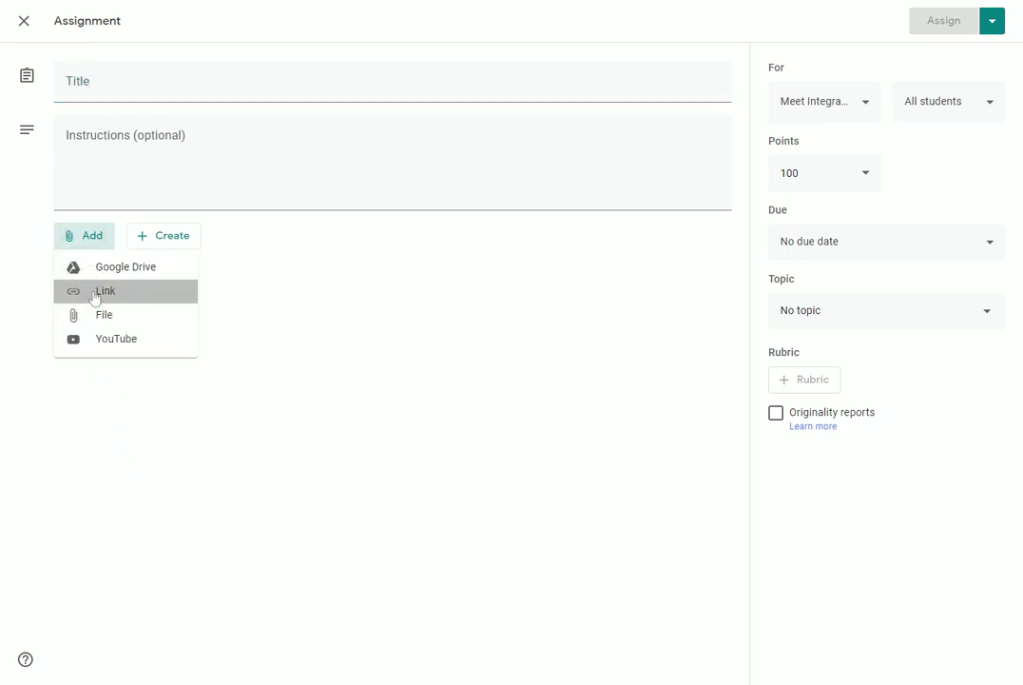
key("ctrl+v")
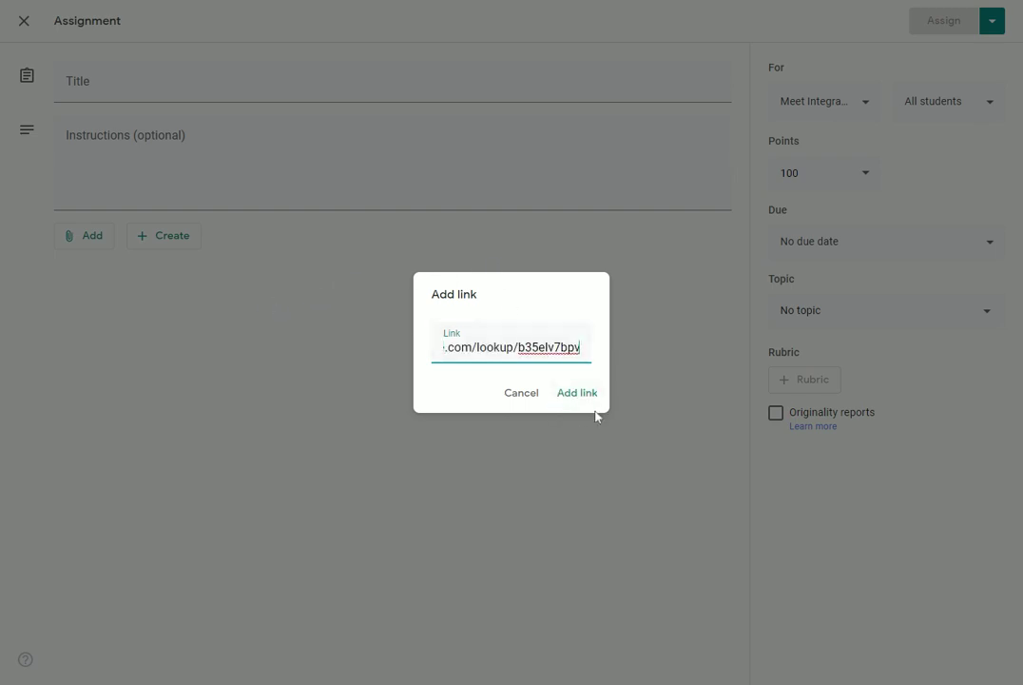
left_click(570, 387)
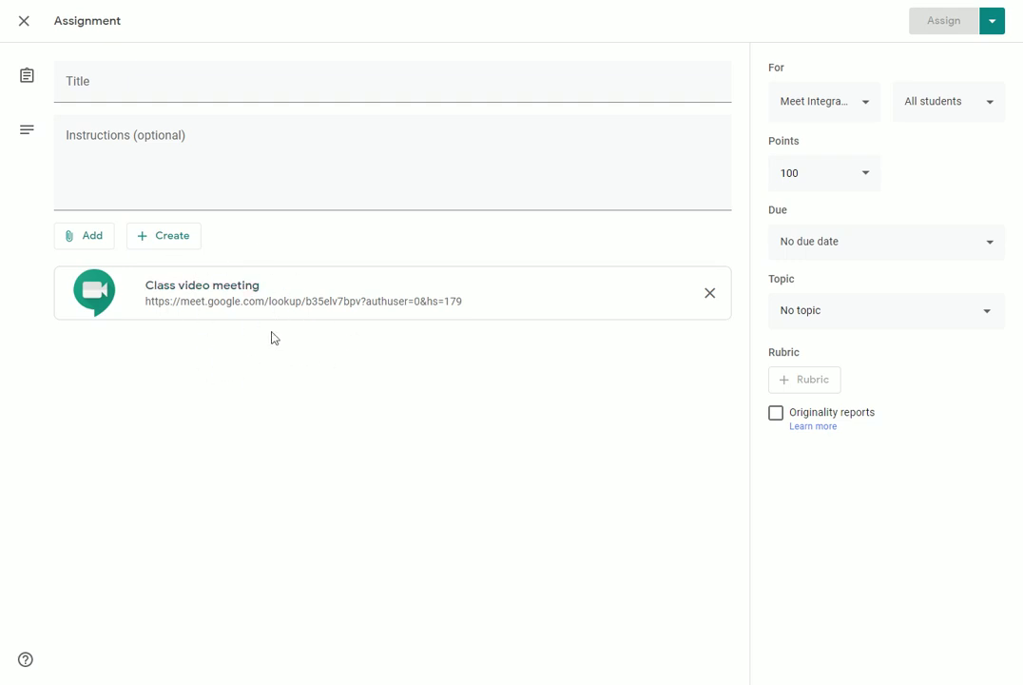
left_click(25, 21)
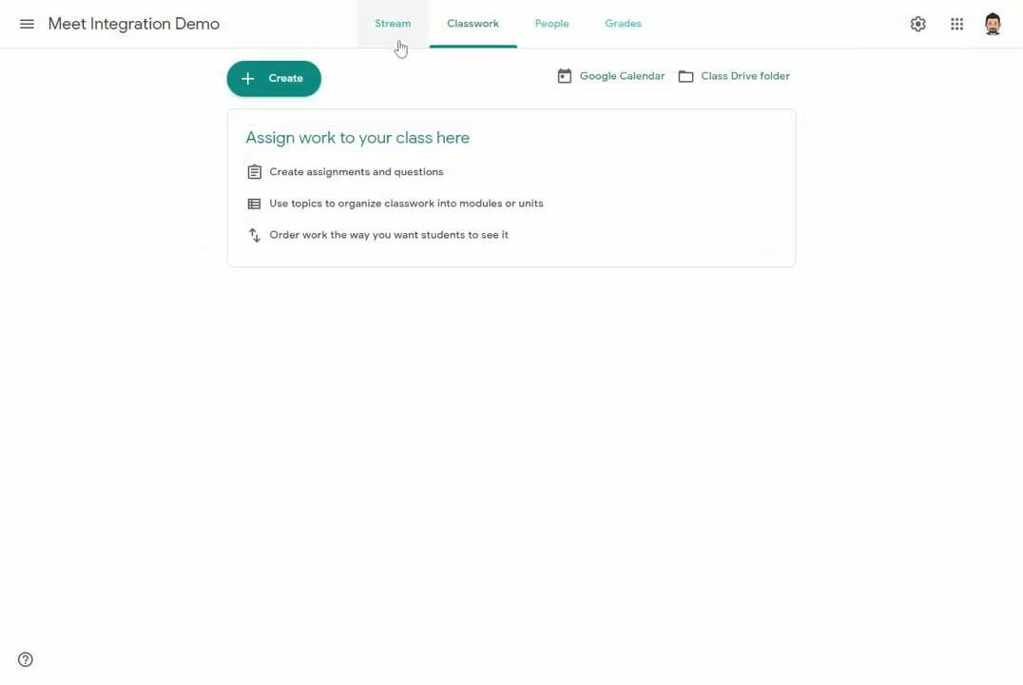
Choose Reset from the Meet link's options menu in class settings.
left_click(918, 28)
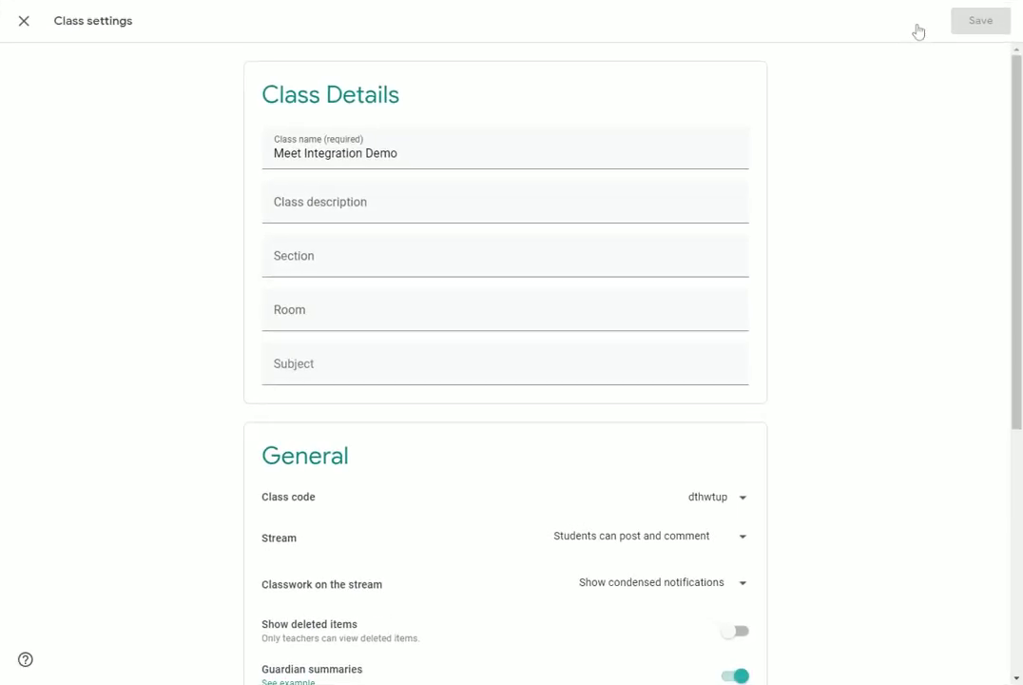
scroll(797, 304, "down", 2)
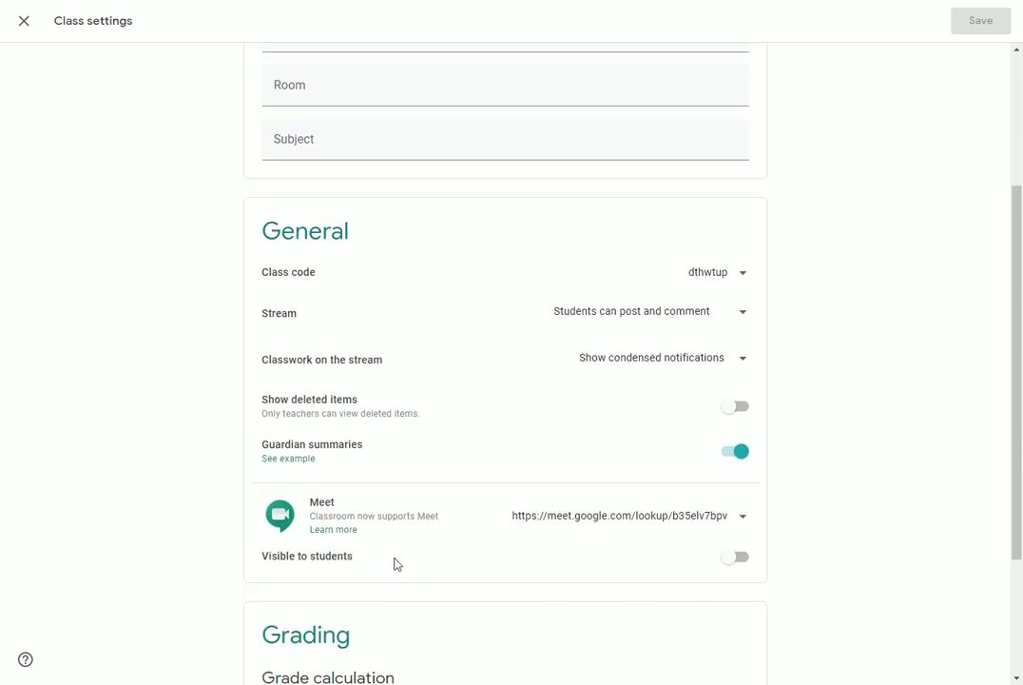
left_click(738, 519)
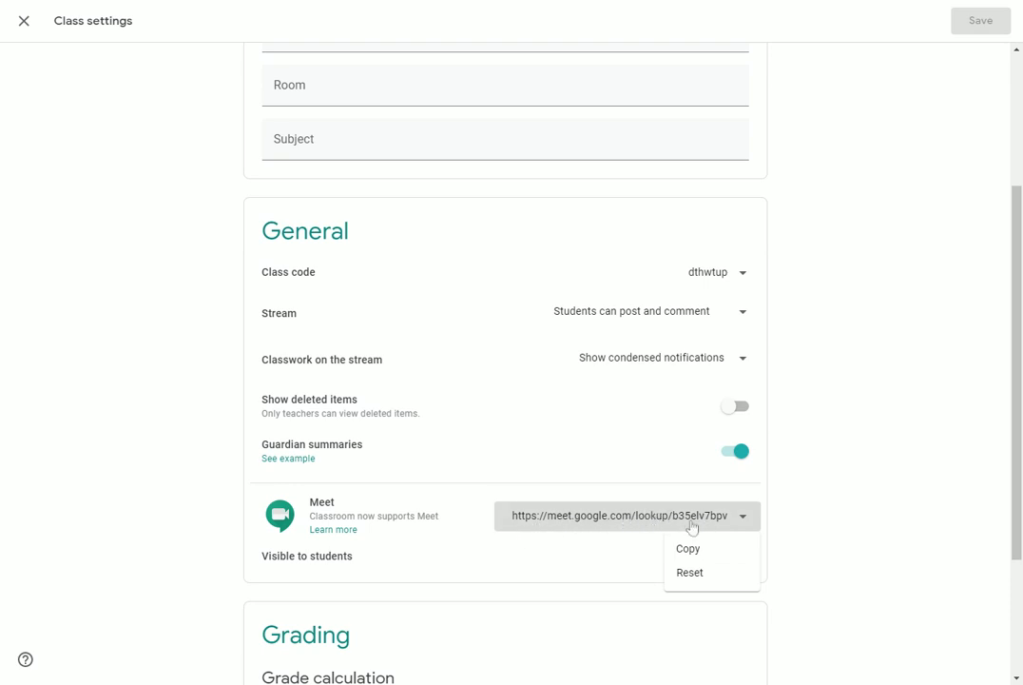
scroll(696, 580, "up", 3)
scroll(691, 594, "down", 3)
scroll(687, 604, "down", 2)
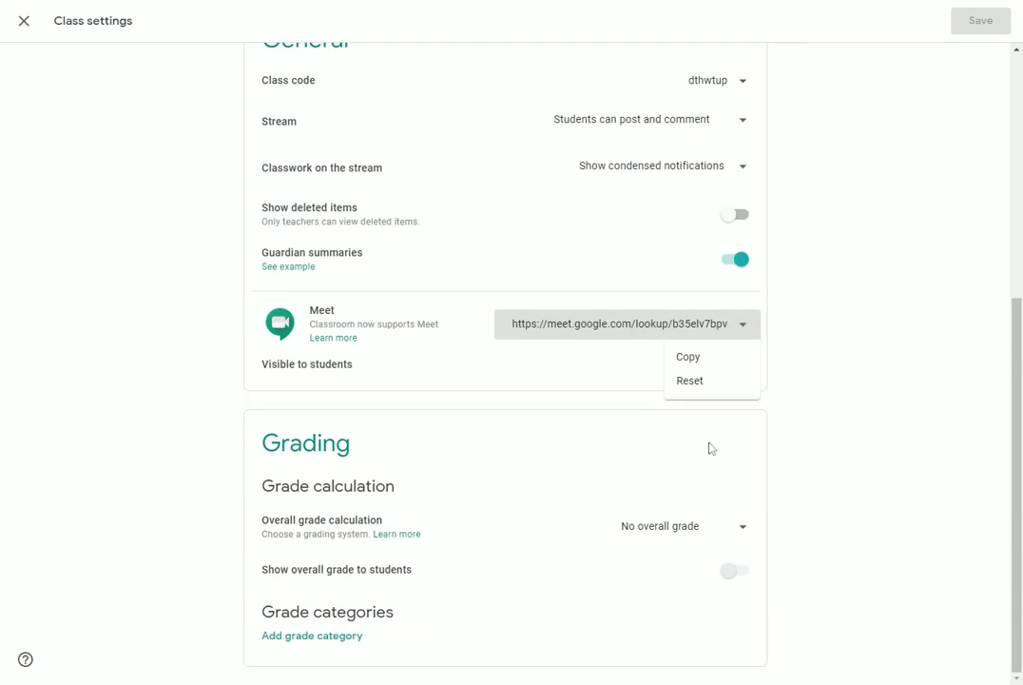
left_click(691, 380)
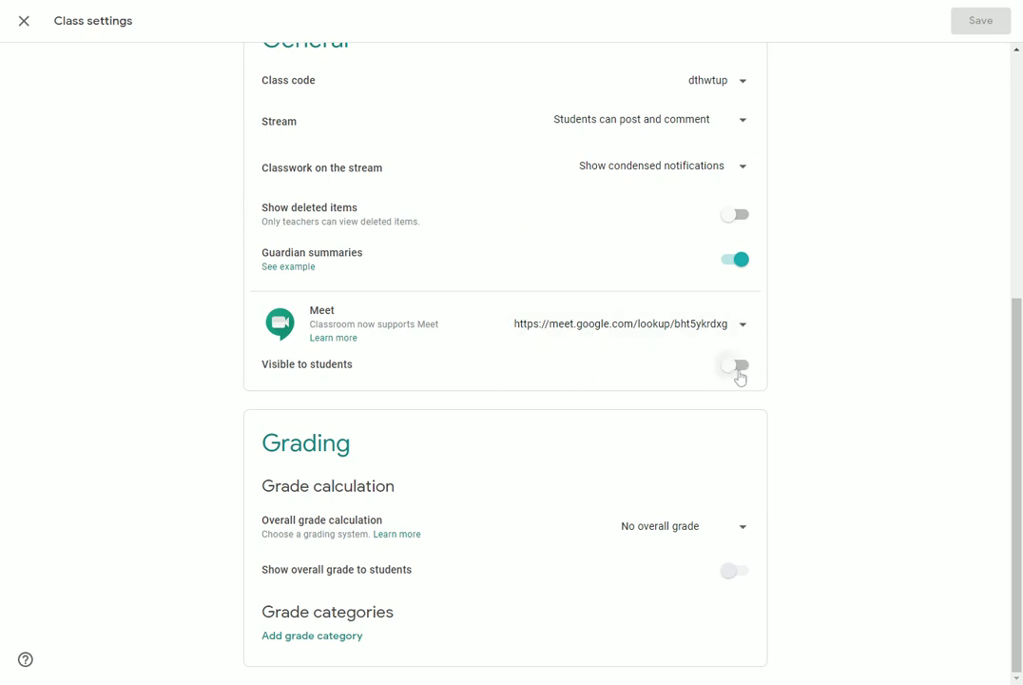
Reset the Meet link from its options menu, then copy the newly generated link.
left_click(741, 330)
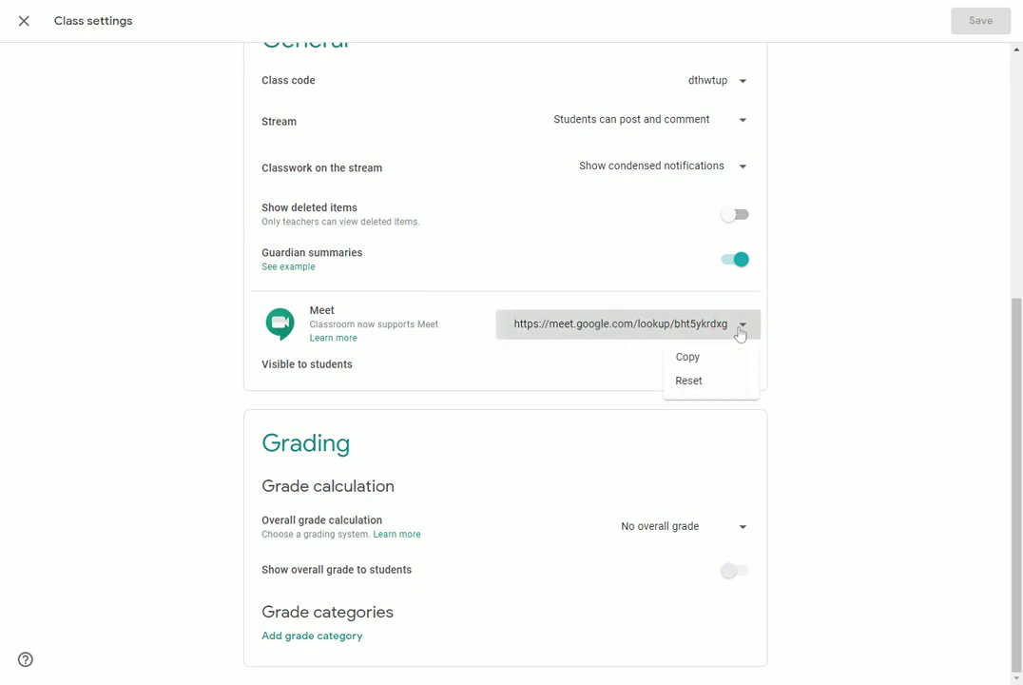
left_click(686, 380)
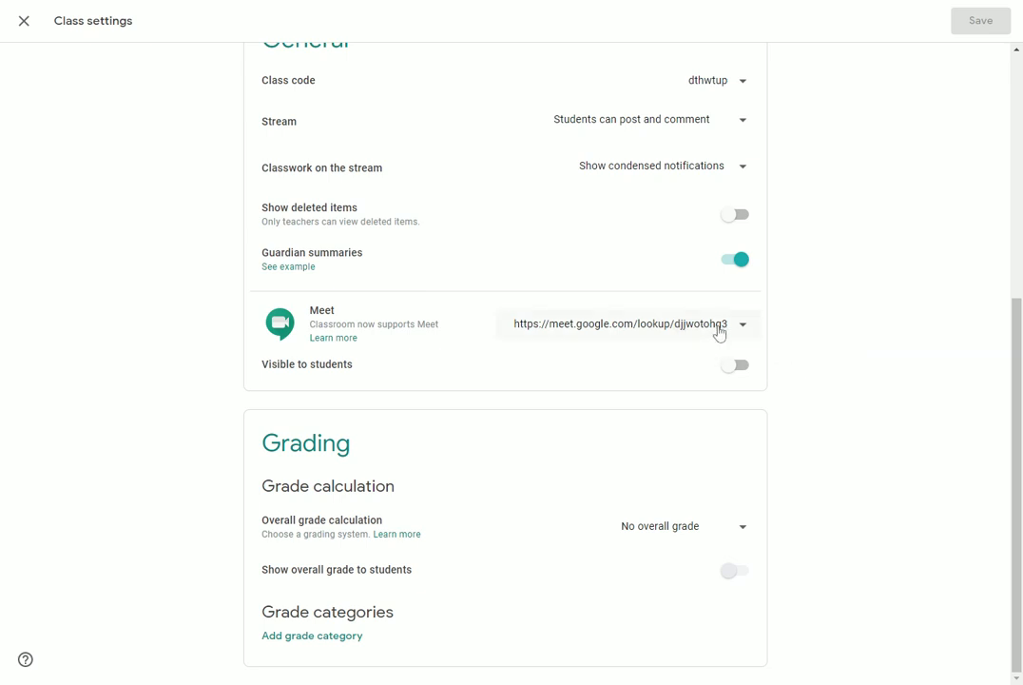
scroll(855, 286, "up", 3)
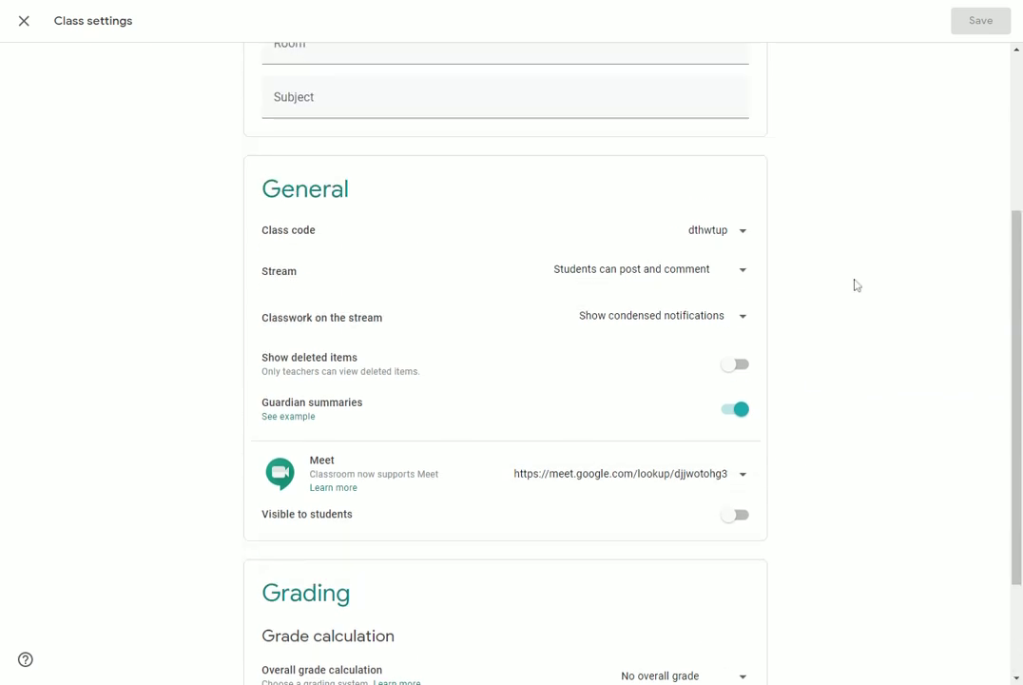
scroll(855, 285, "up", 5)
scroll(855, 285, "down", 5)
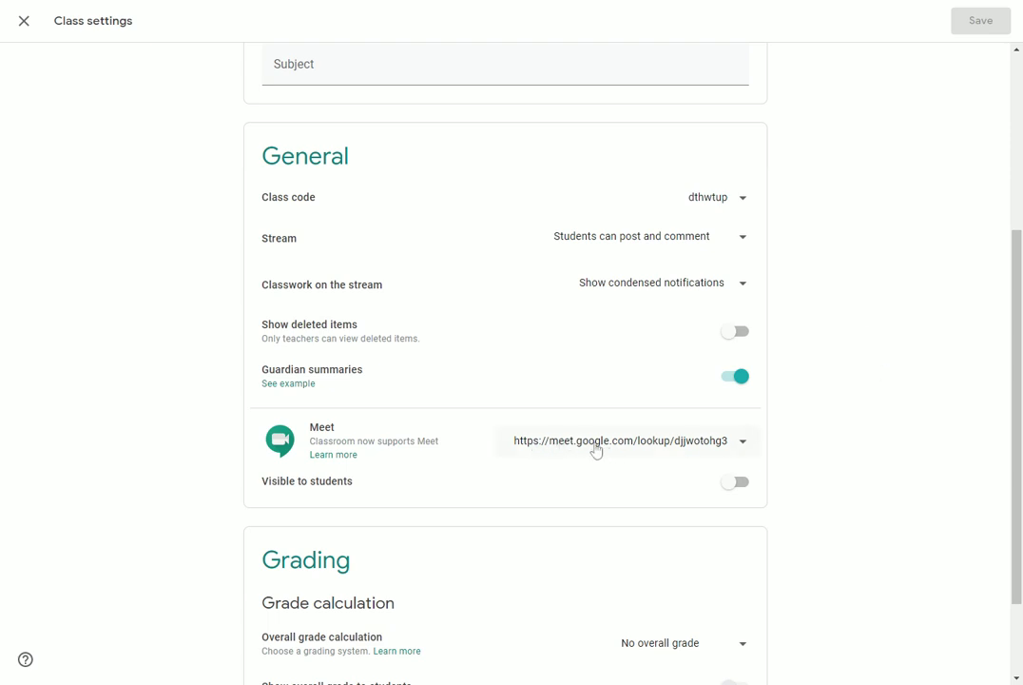
left_click(741, 446)
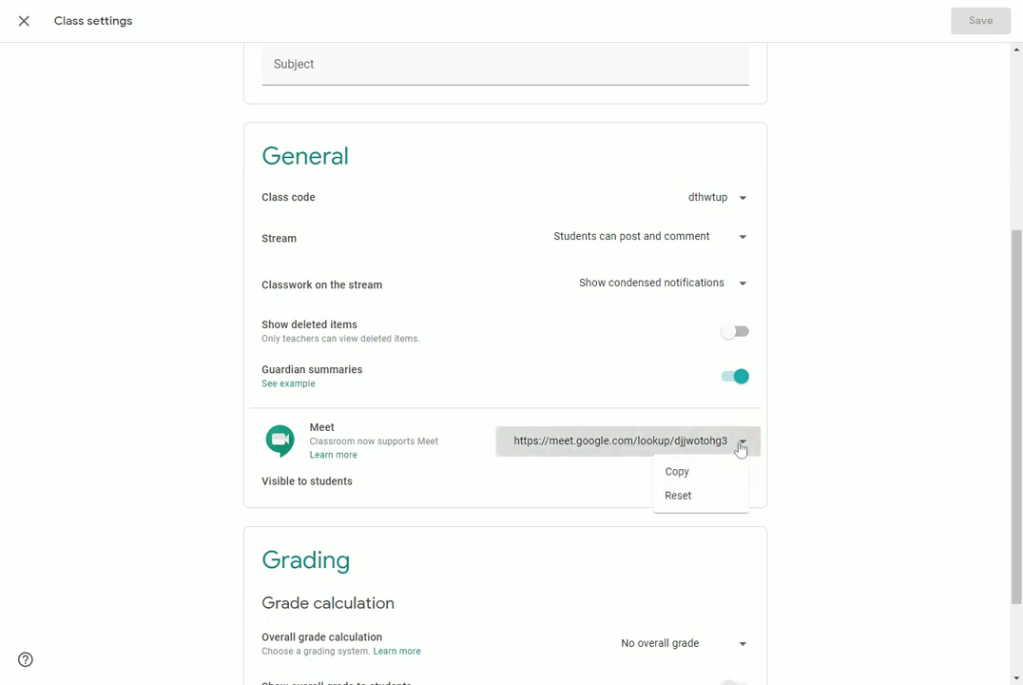
left_click(688, 474)
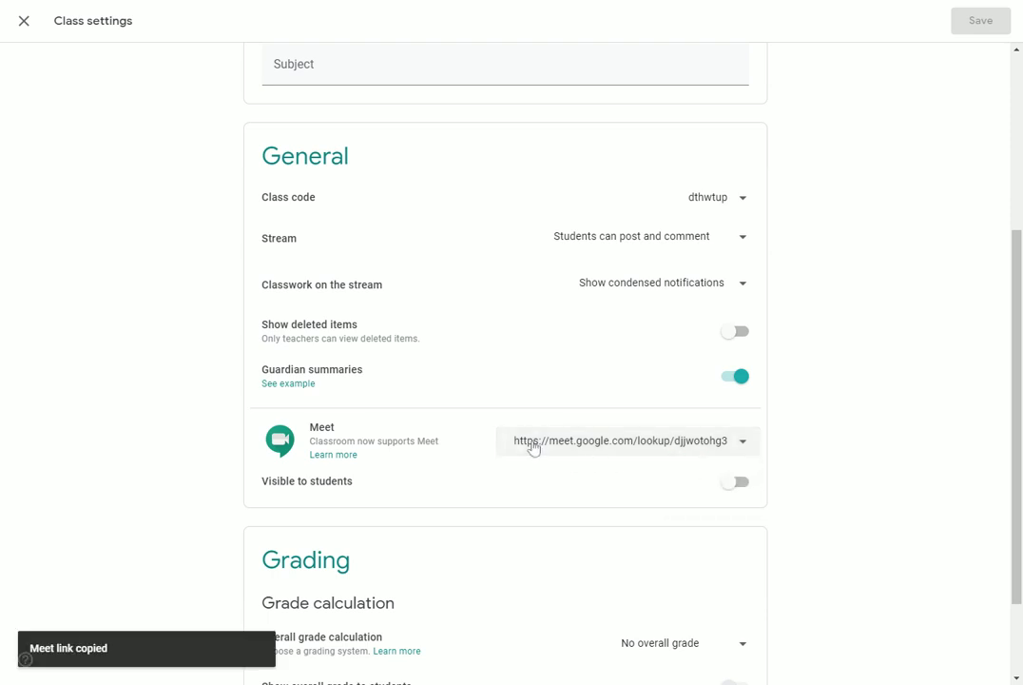